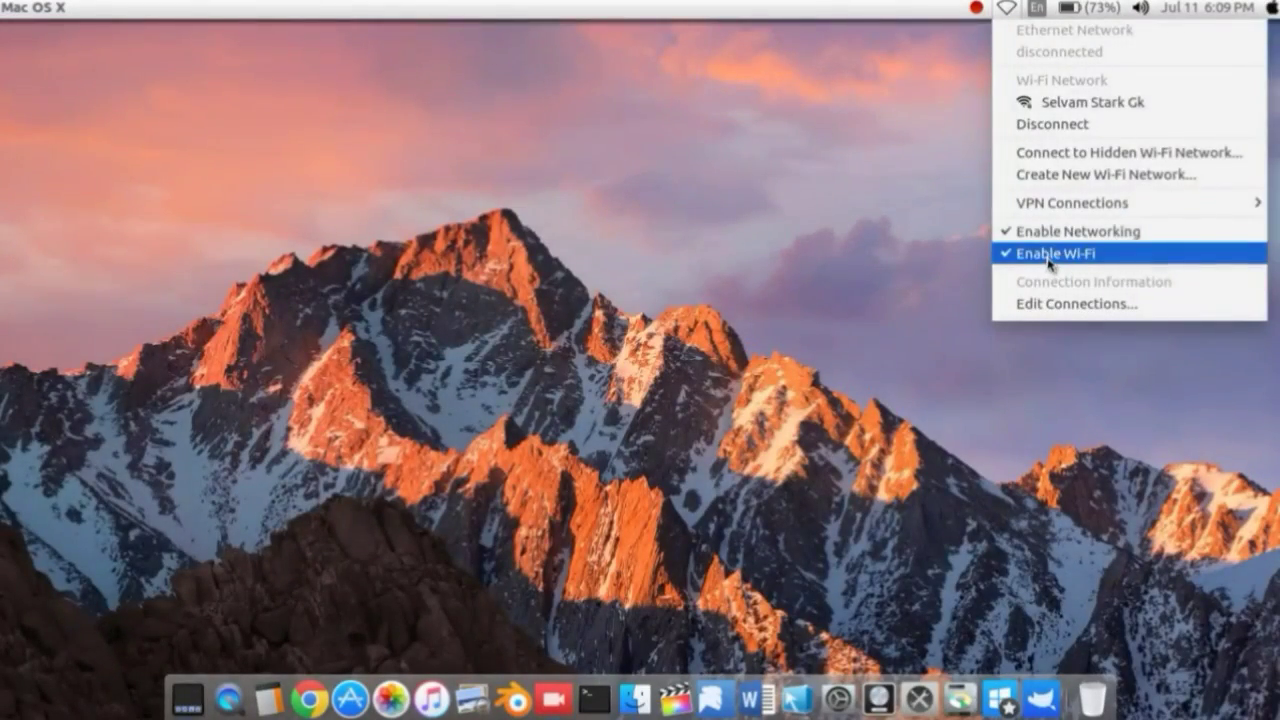
Toggle Wi-Fi from the top-bar network menu until the Disconnected notice appears.
{"action": "left_click", "coordinate": [1049, 256]}
{"action": "left_click", "coordinate": [1006, 7]}
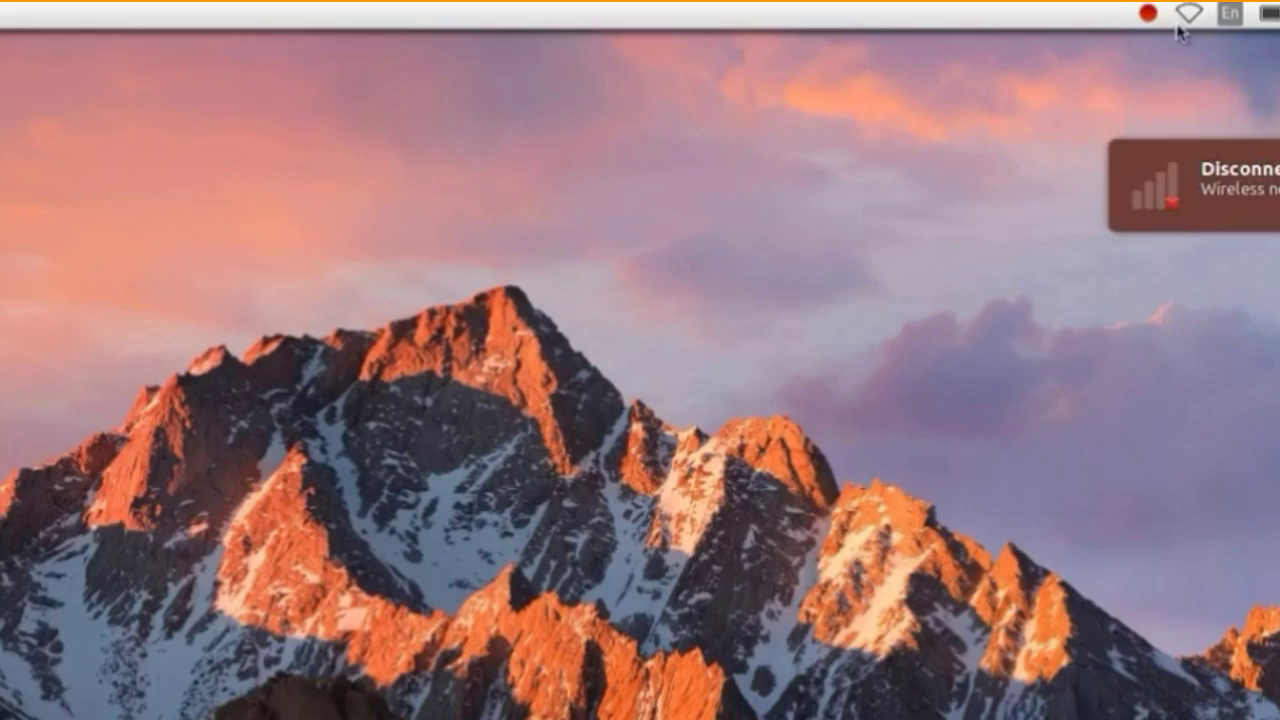
{"action": "left_click", "coordinate": [1180, 14]}
{"action": "left_click", "coordinate": [1134, 258]}
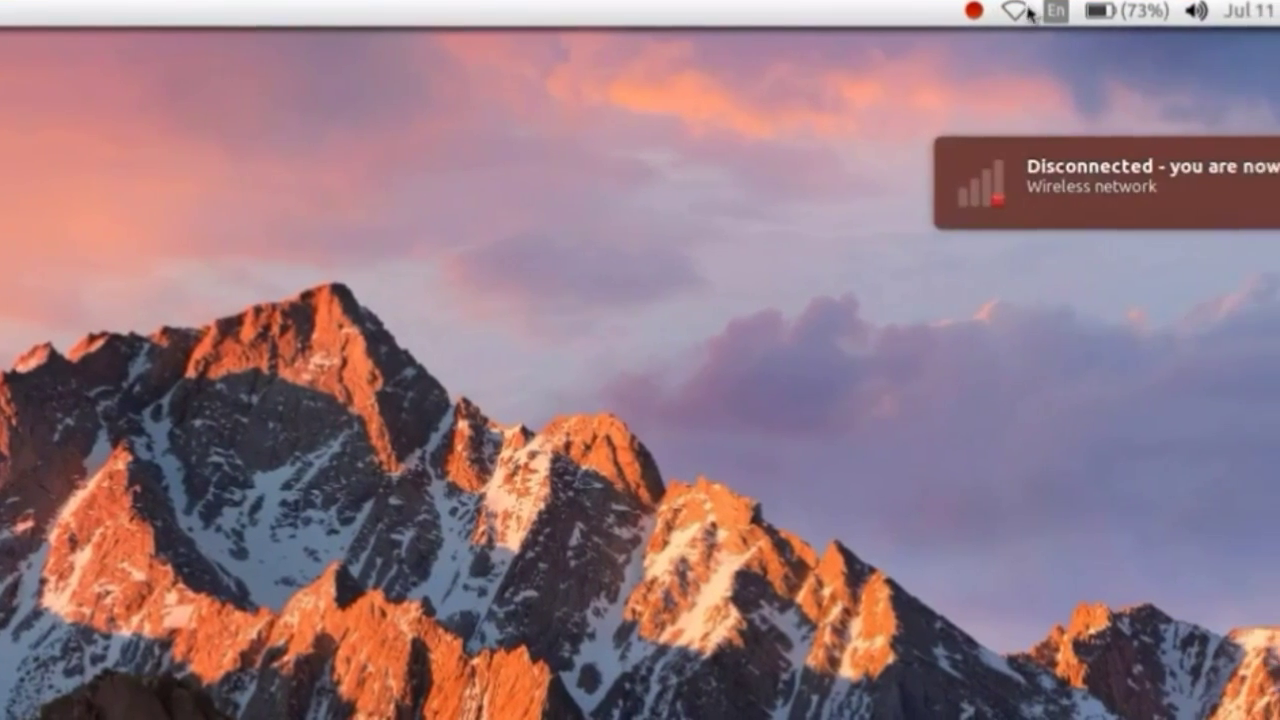
{"action": "left_click", "coordinate": [1014, 12]}
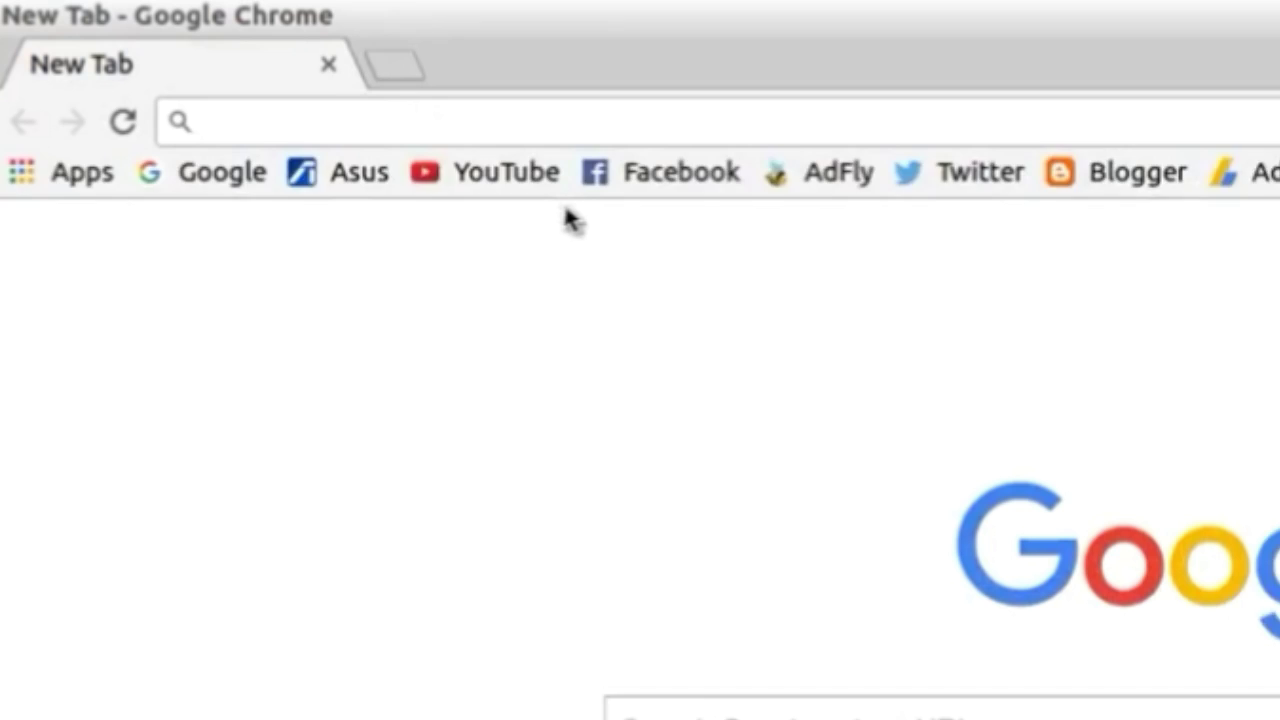
Load the phone's FTP root at ftp://192.168.43.1:3721 in Chrome.
{"action": "type", "text": "ftp://"}
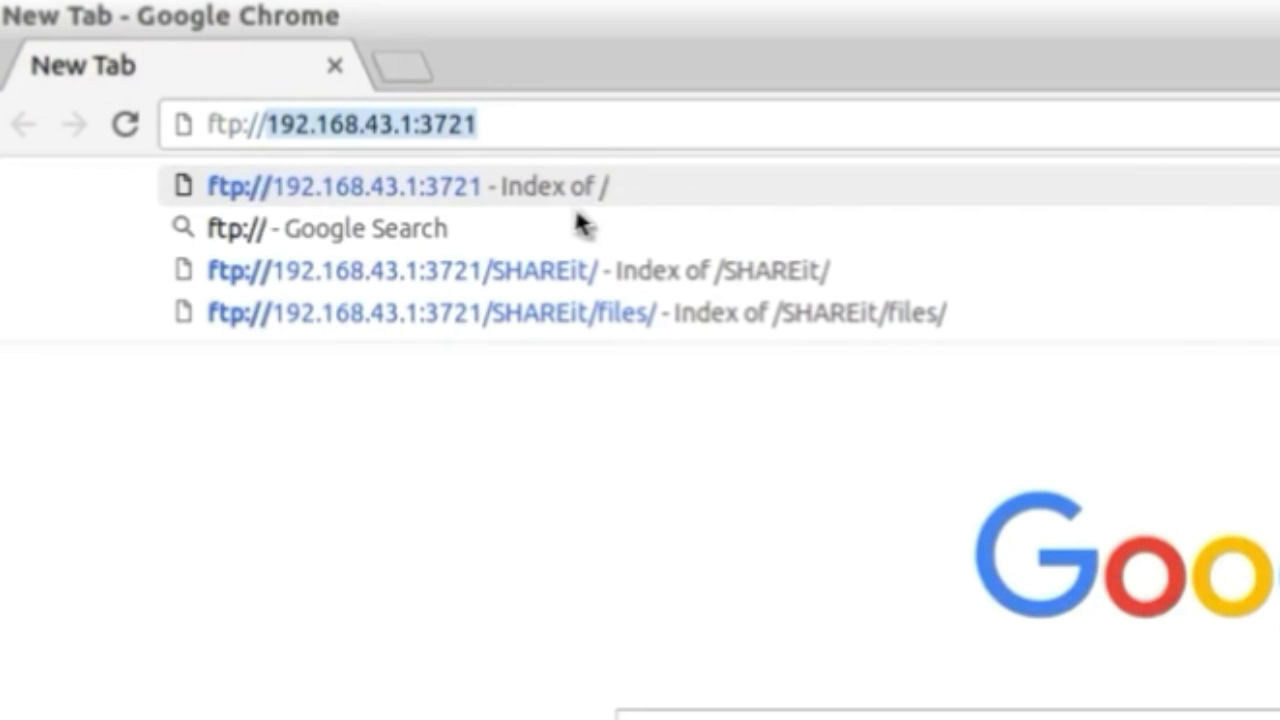
{"action": "key", "text": "Right"}
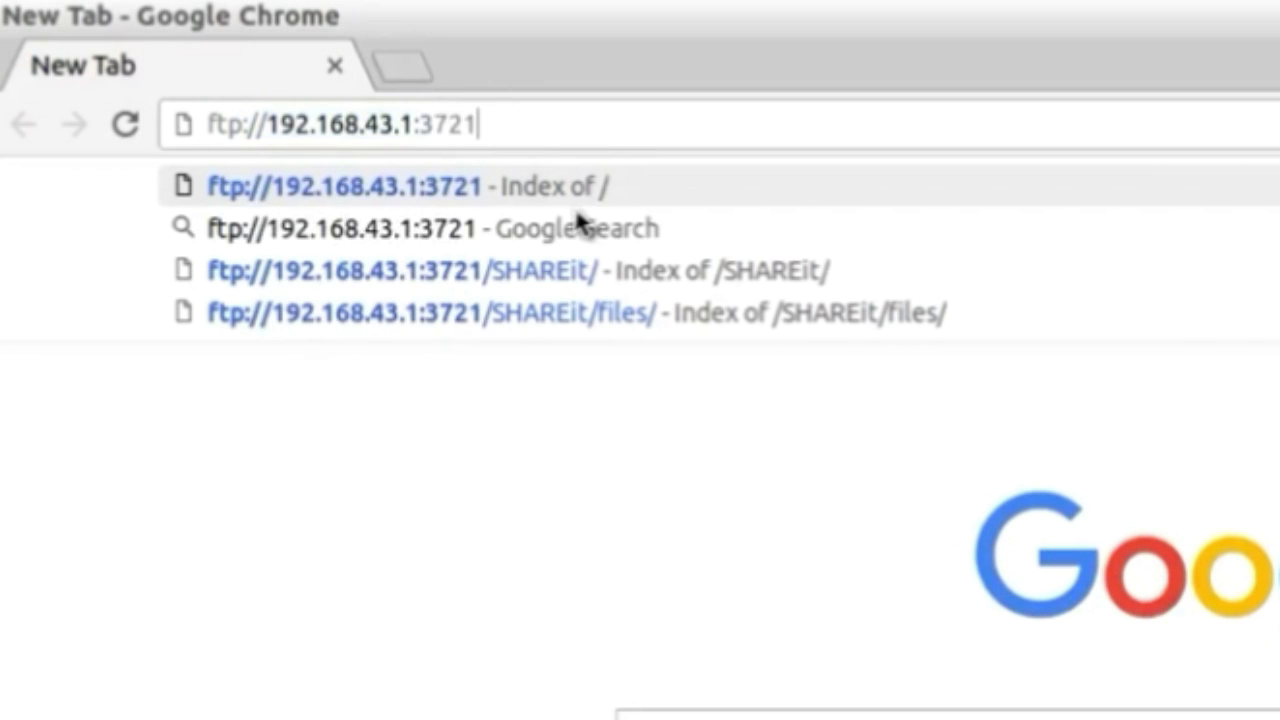
{"action": "key", "text": "Return"}
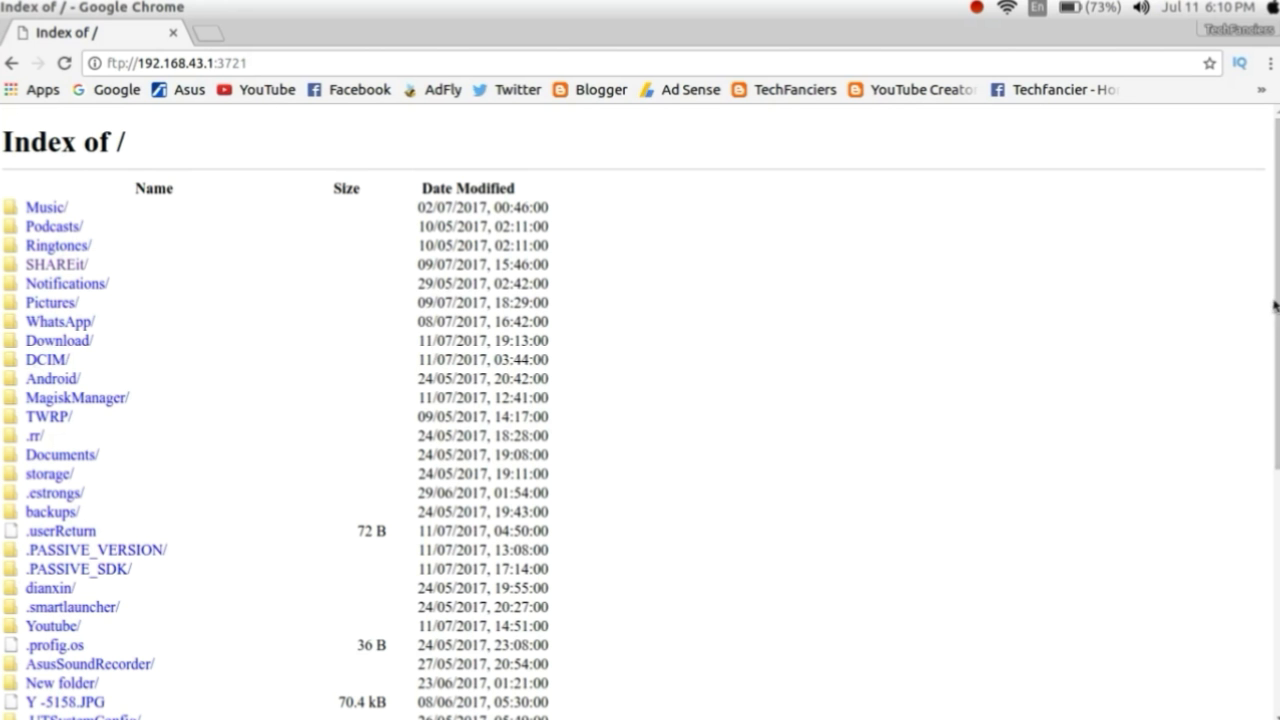
Browse the phone's DCIM/Camera photos in Chrome, then bring up the Files home folder.
{"action": "scroll", "coordinate": [403, 527], "scroll_direction": "down", "scroll_amount": 5}
{"action": "scroll", "coordinate": [403, 527], "scroll_direction": "up", "scroll_amount": 5}
{"action": "left_click", "coordinate": [46, 360]}
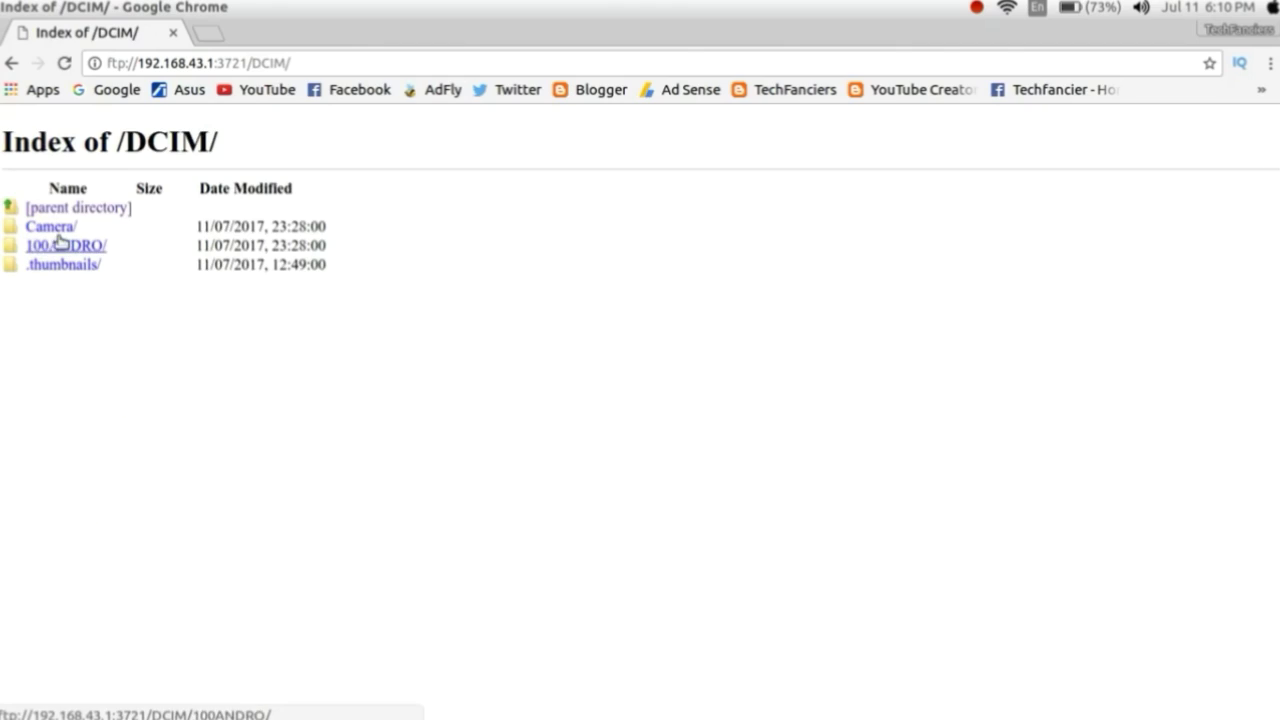
{"action": "left_click", "coordinate": [50, 227]}
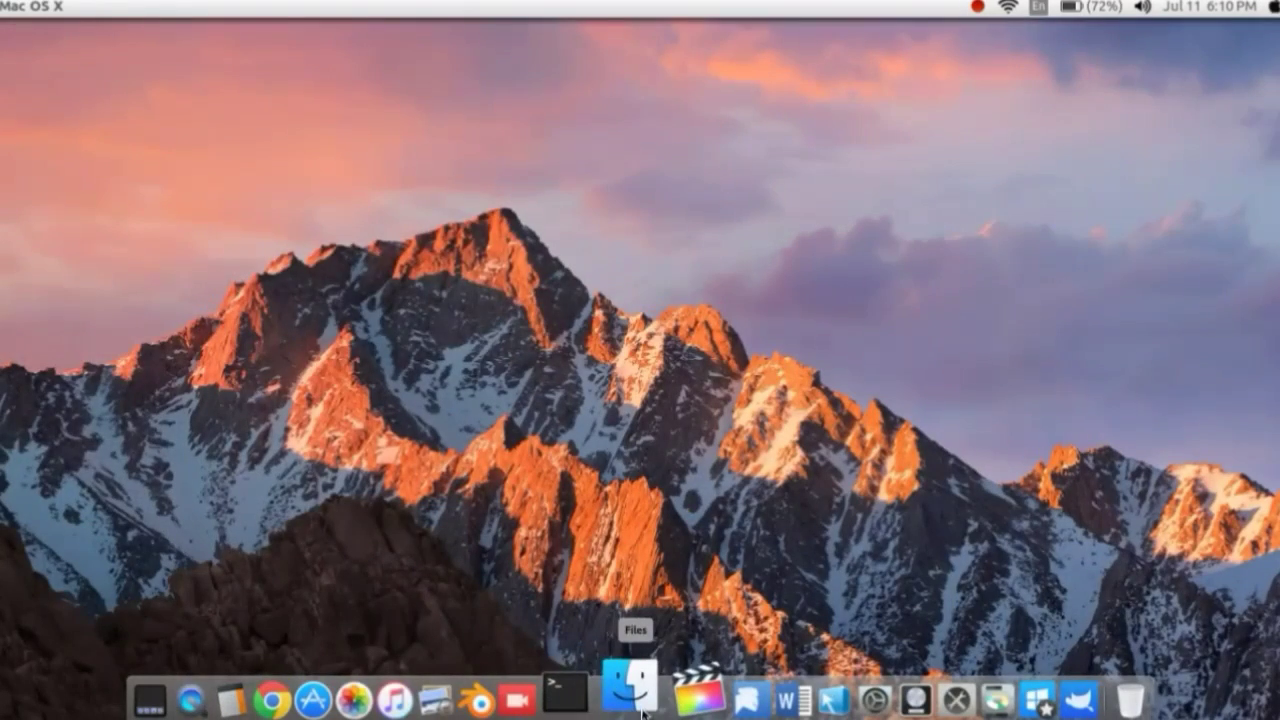
{"action": "left_click", "coordinate": [648, 683]}
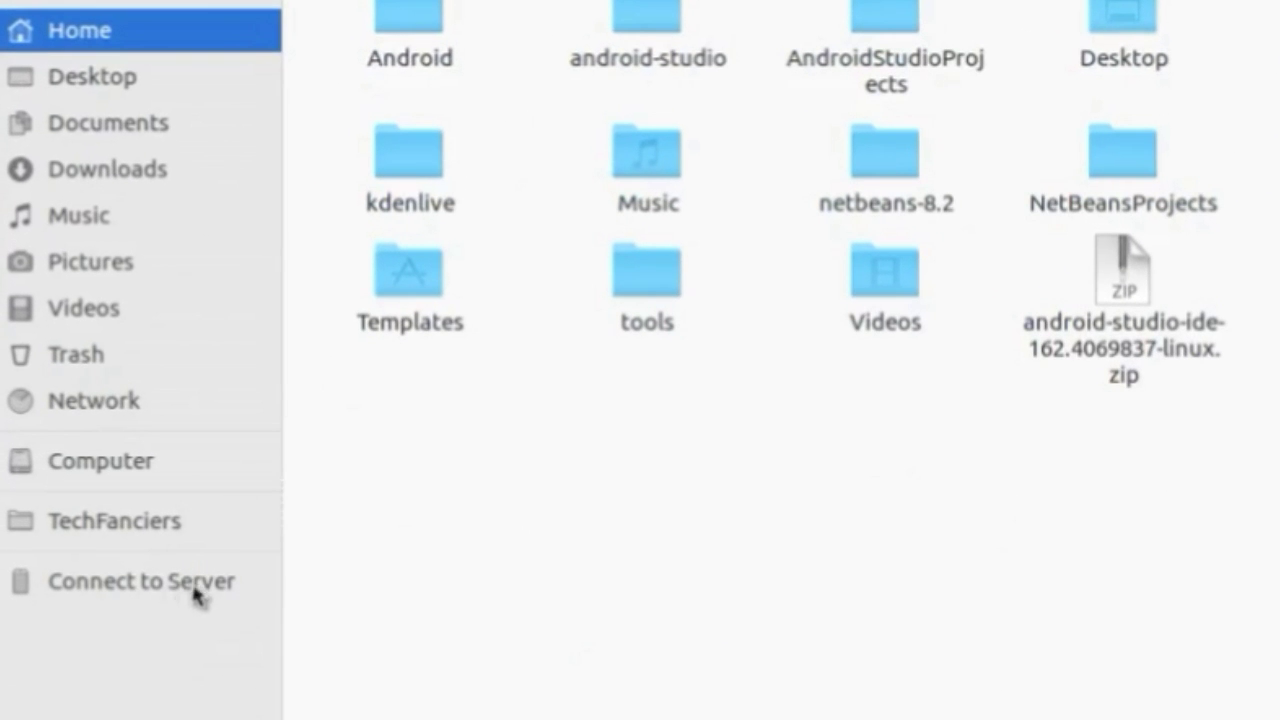
Mount the phone's FTP server ftp://192.168.43.1:3721 via Connect to Server.
{"action": "left_click", "coordinate": [177, 597]}
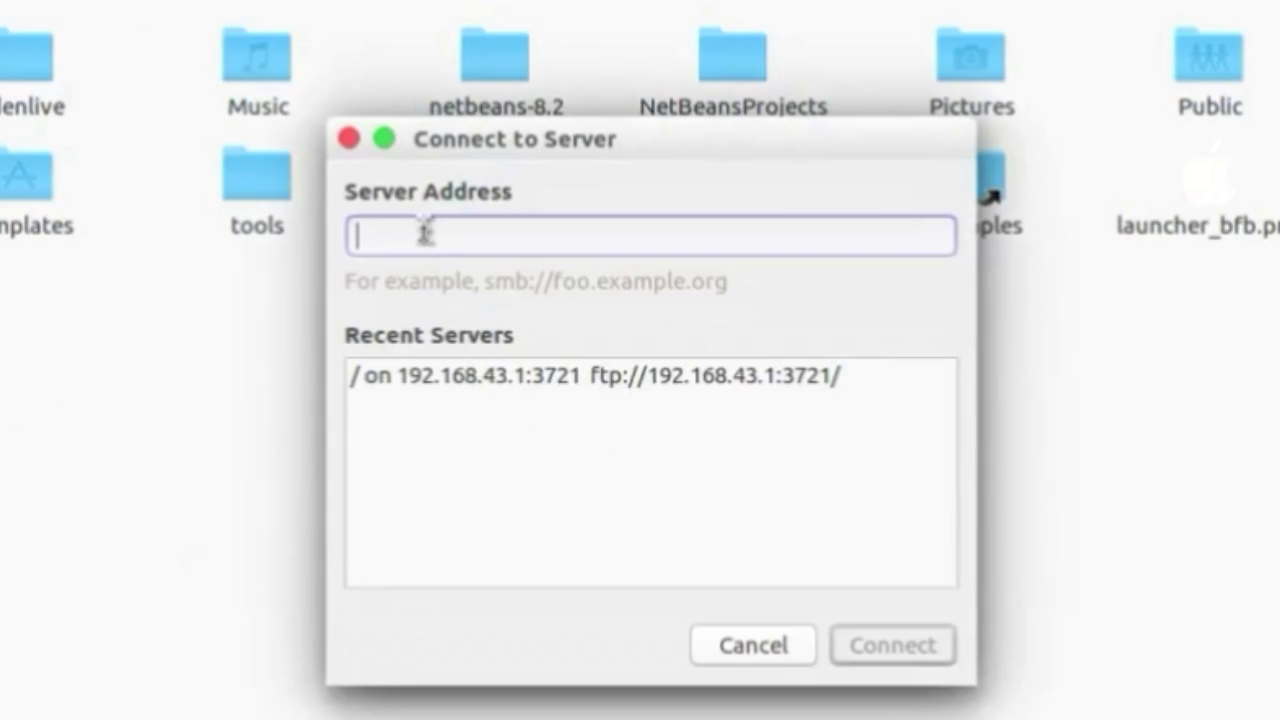
{"action": "type", "text": "ftp"}
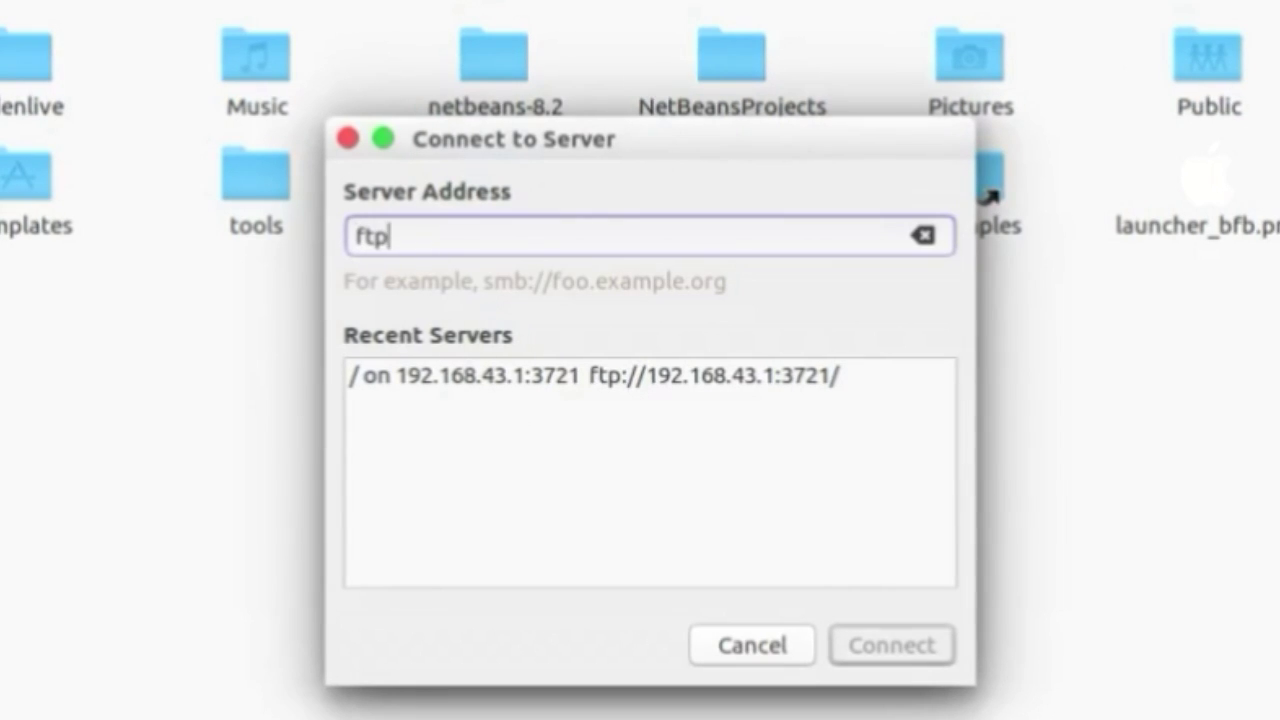
{"action": "type", "text": "://"}
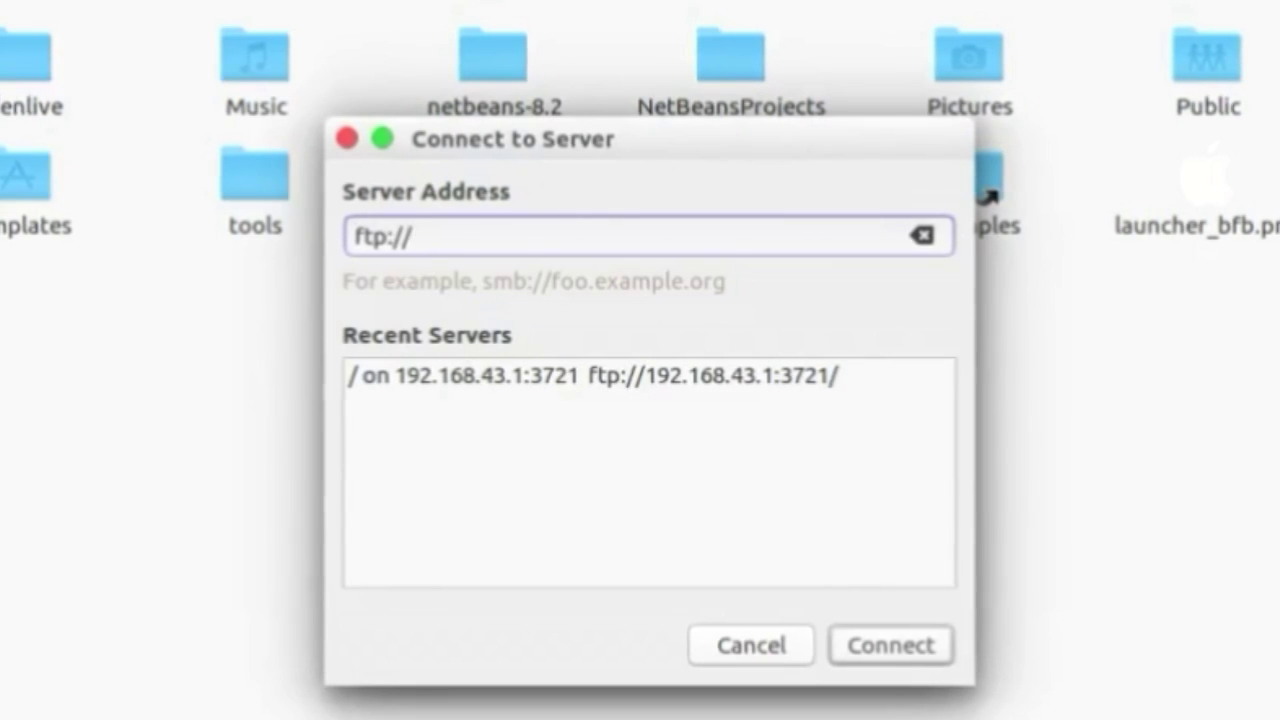
{"action": "type", "text": "192.168.43.1:3721/"}
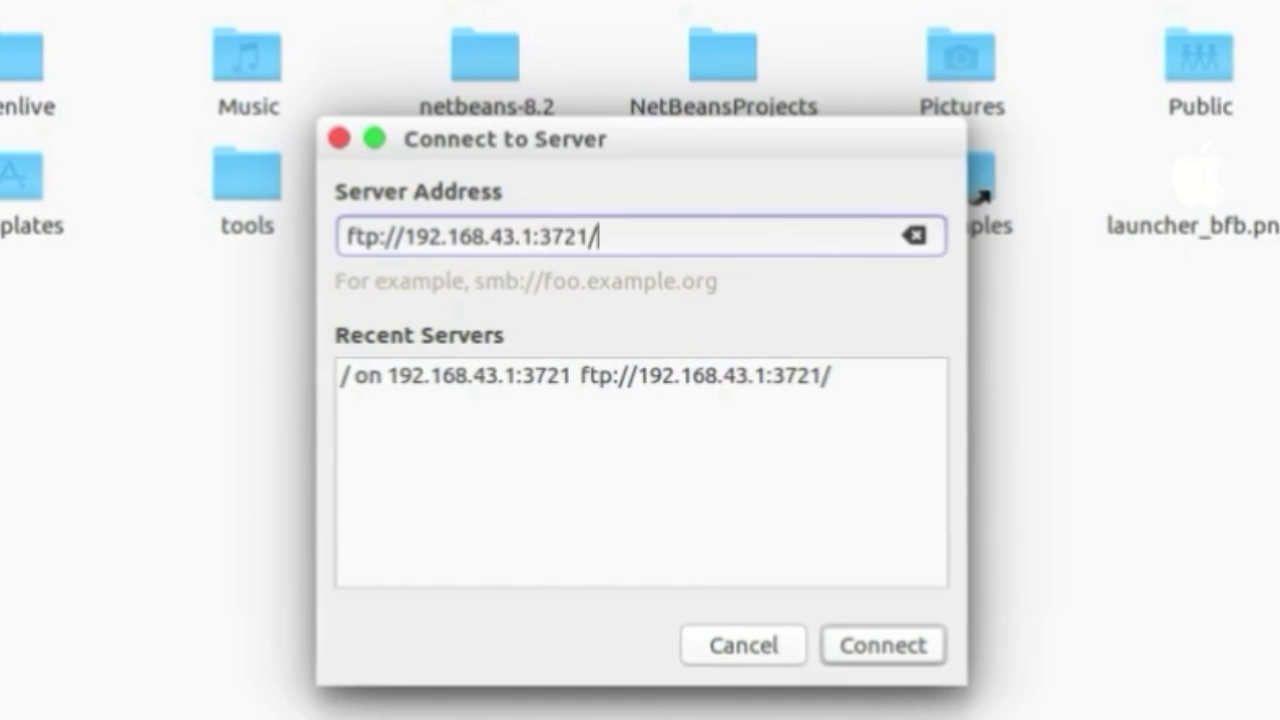
{"action": "key", "text": "Return"}
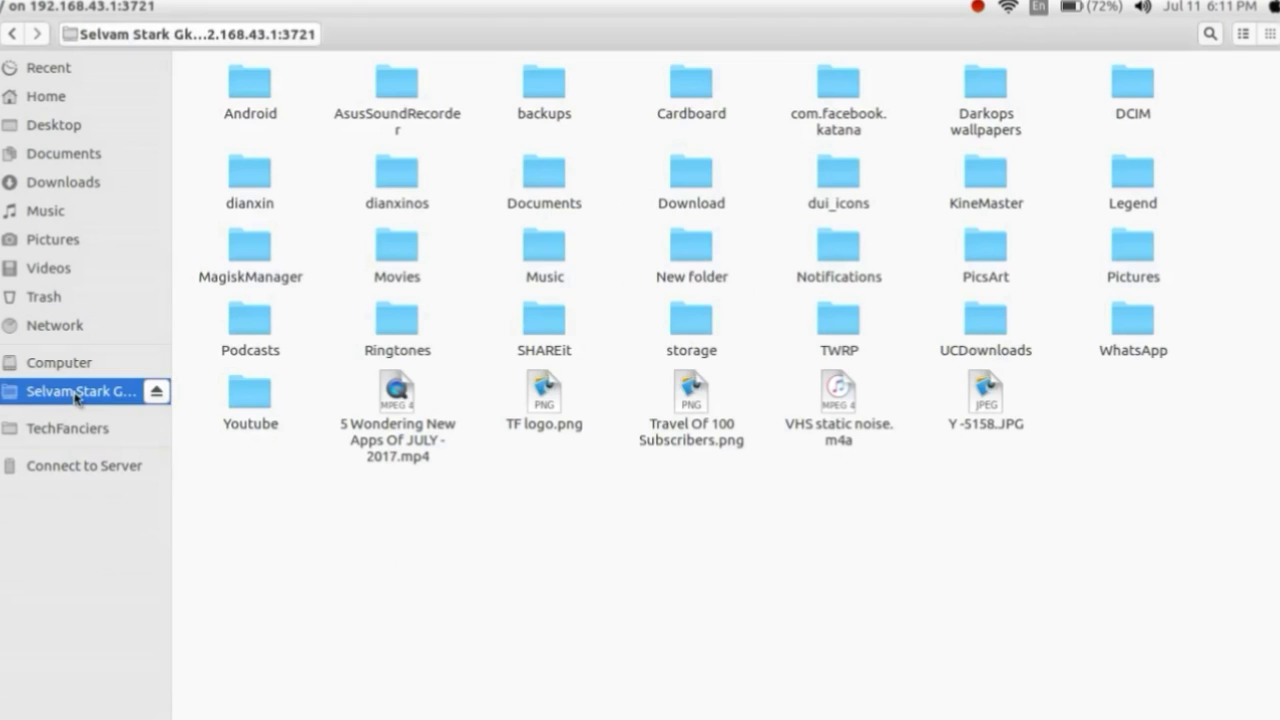
Select TF logo.png (30.3 kB) on the mounted phone storage.
{"action": "left_click", "coordinate": [540, 416]}
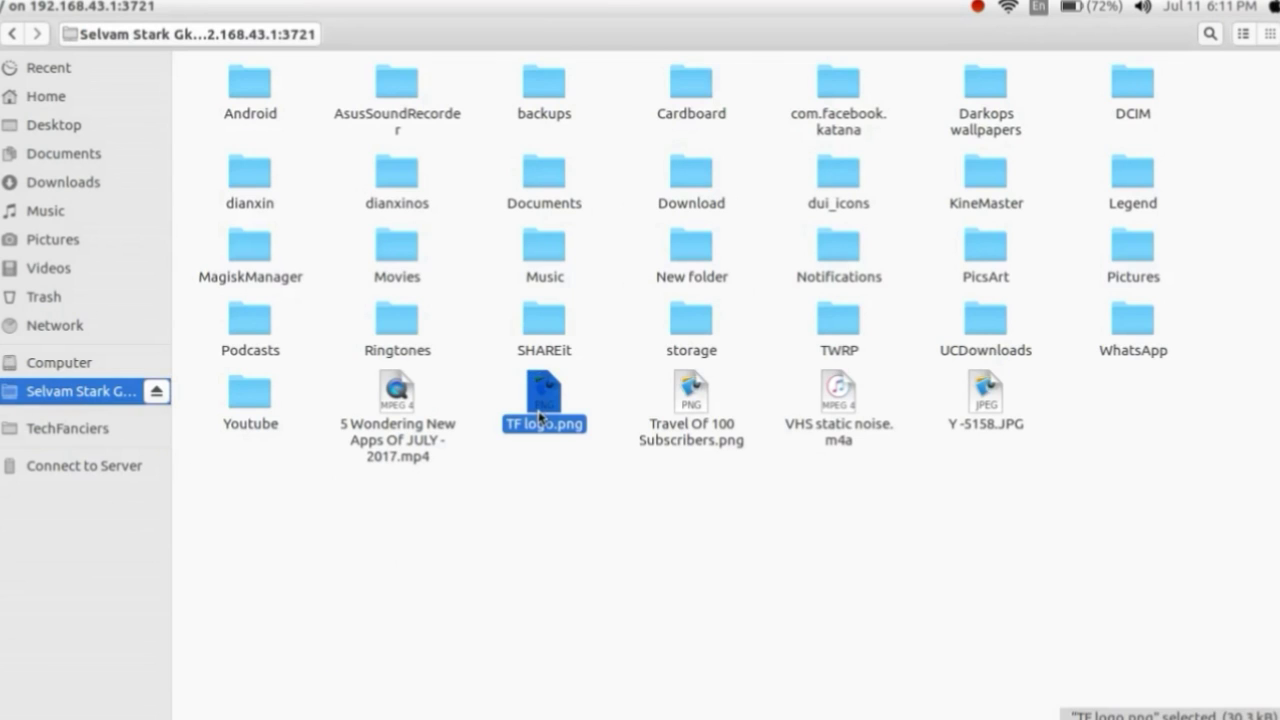